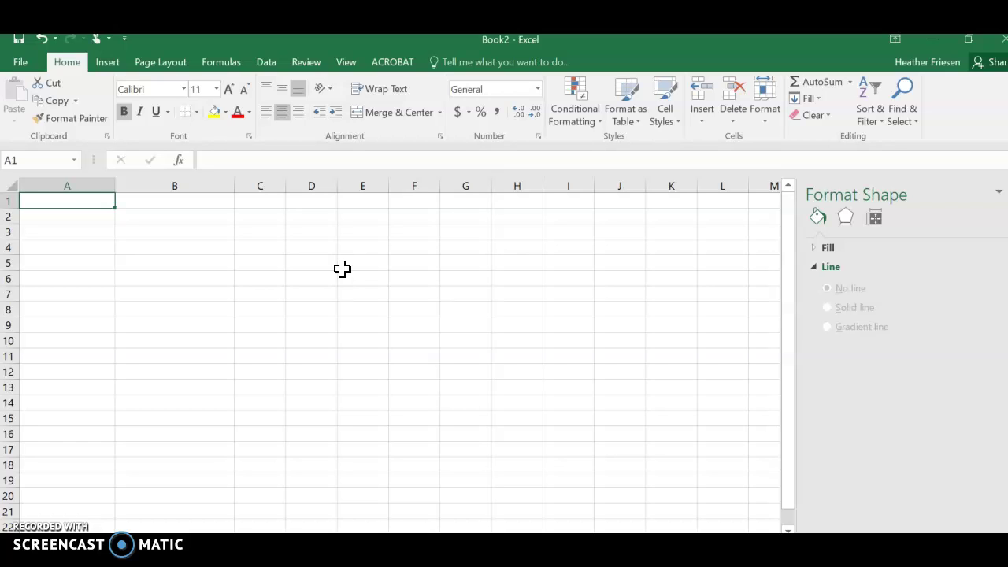
Step: Fill A1:A6 with the header "Current (A)" and the values 0.09, 0.06, 0.04, 0.04 and 0.03
text(Current (A))
key(Return)
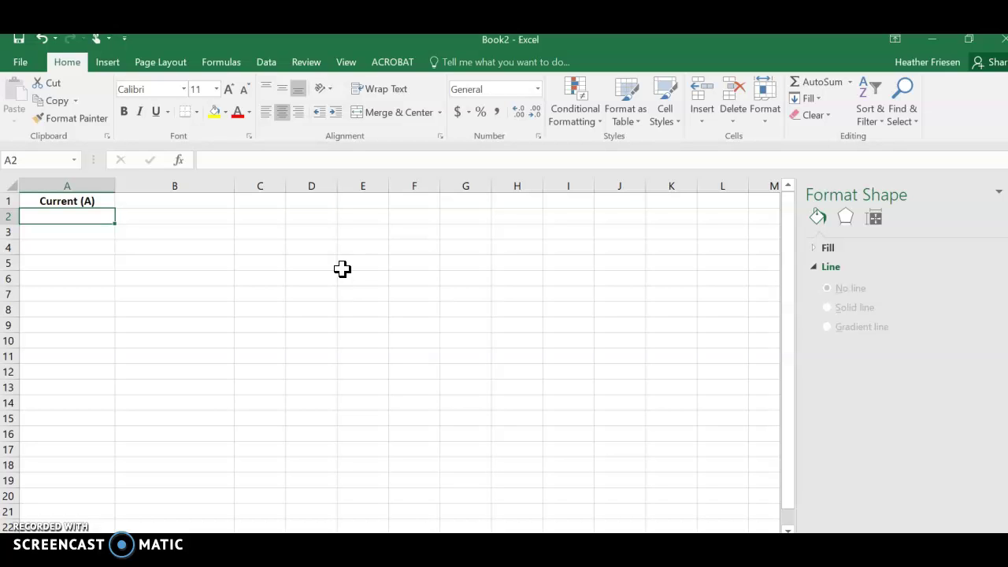
text(0.09)
key(Return)
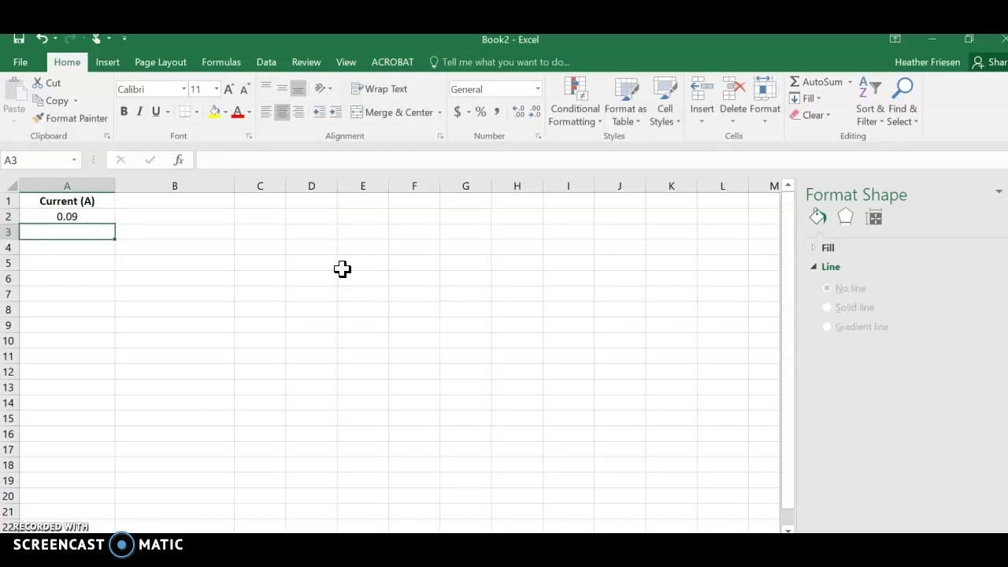
text(0.06)
key(Return)
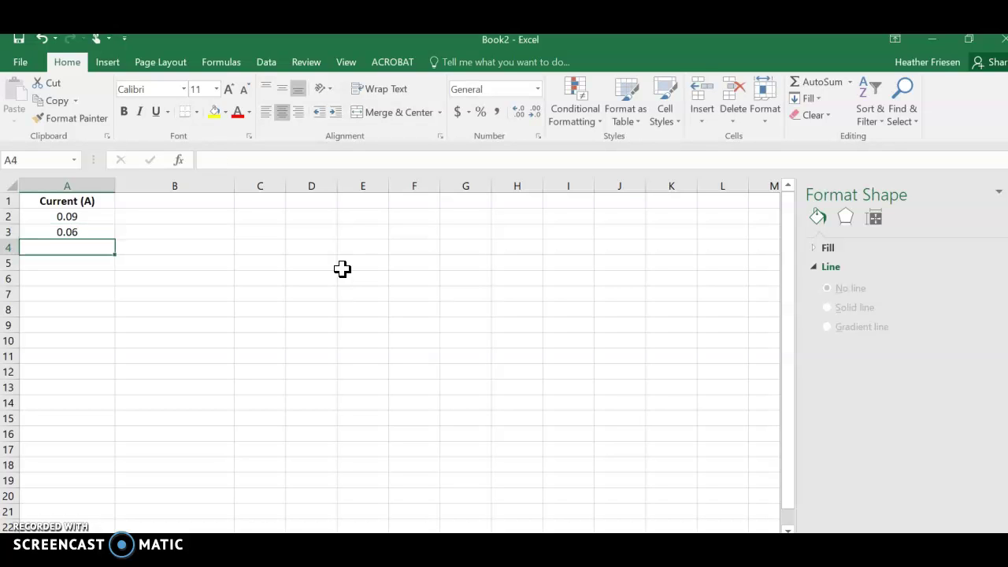
text(0.04)
key(Return)
text(0.04)
key(Return)
text(0.03)
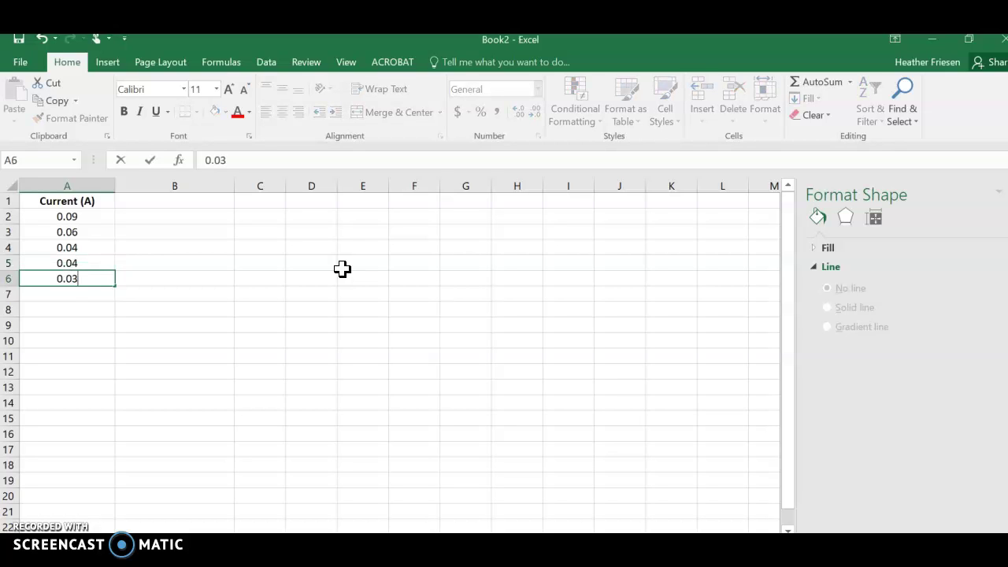
key(Return)
Step: Enter the column header "Potential Difference (V)" in cell B1
click(189, 204)
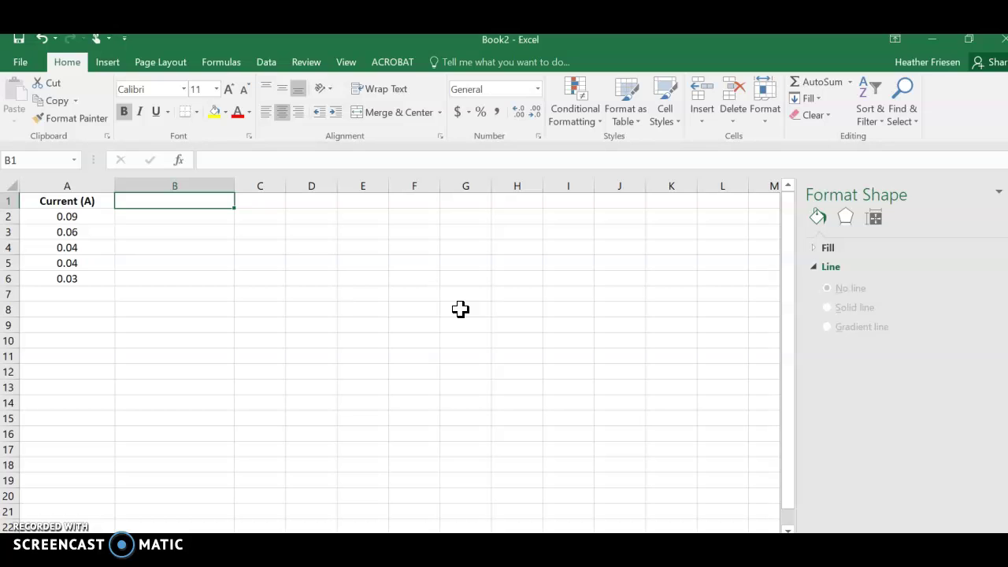
click(188, 202)
text(Potential Diff)
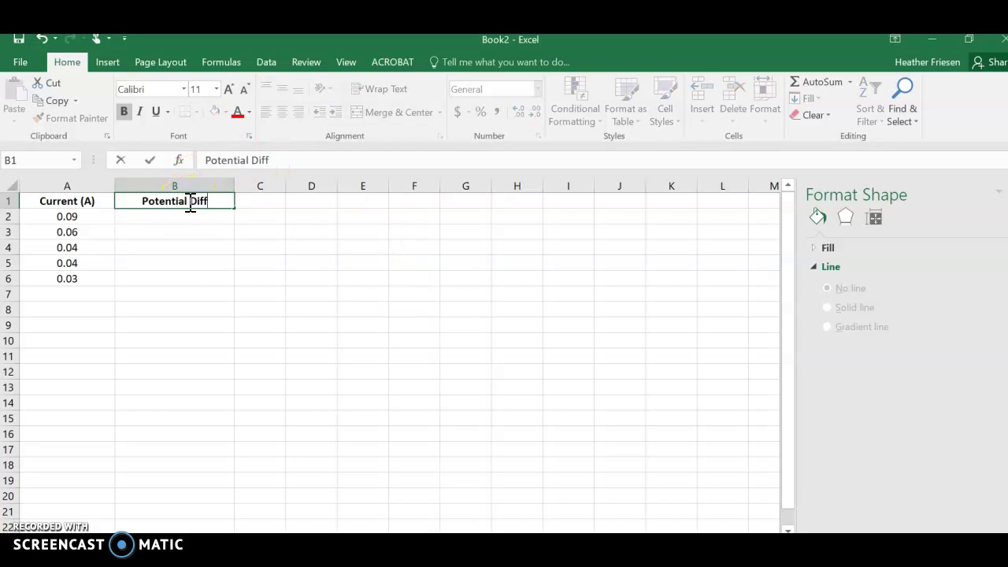
text(erence (V))
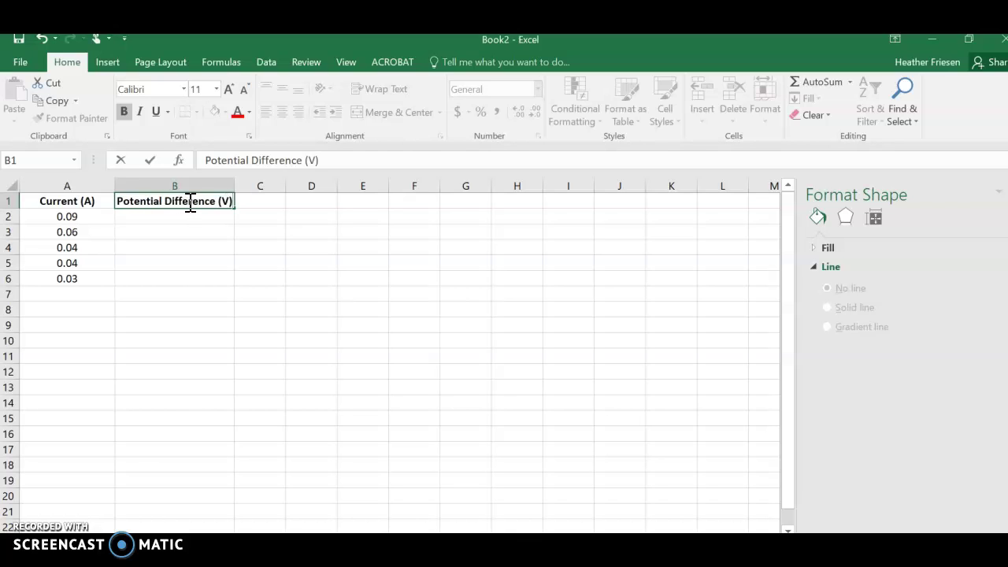
key(Return)
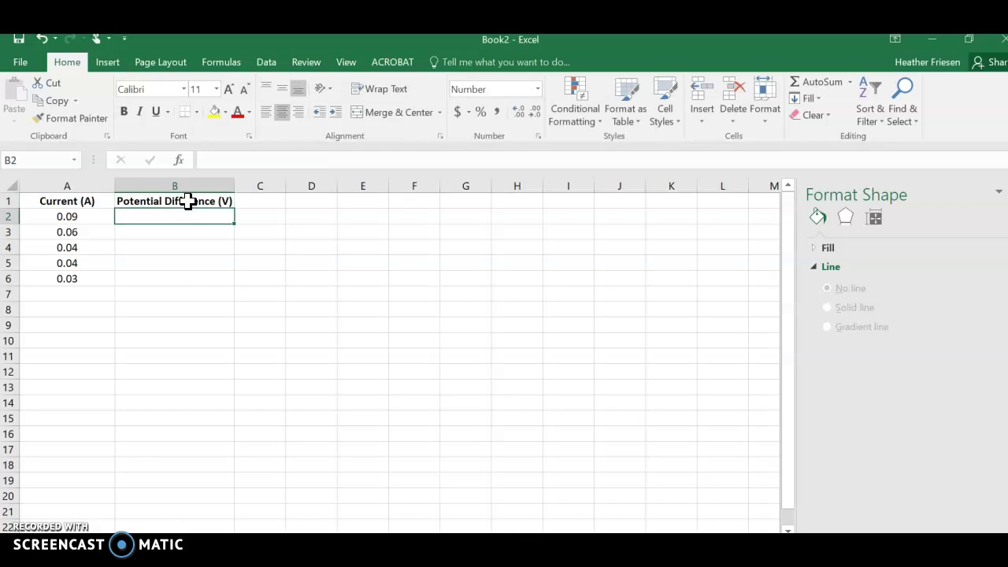
Step: Enter the potential difference values 9.0, 6.0, 4.5, 3.6 and 3.0 in cells B2 to B6
text(9.0)
key(Return)
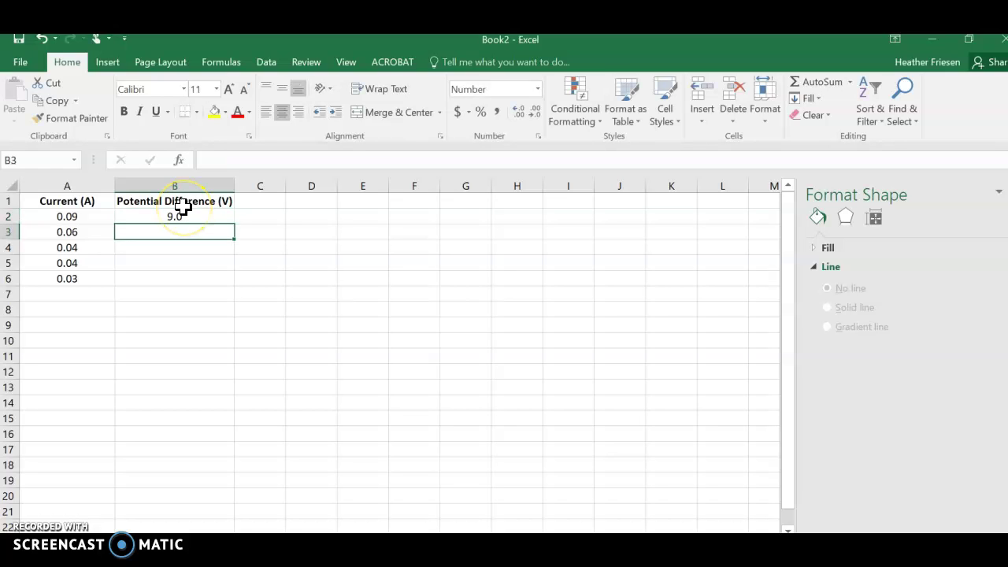
text(6.0)
key(Return)
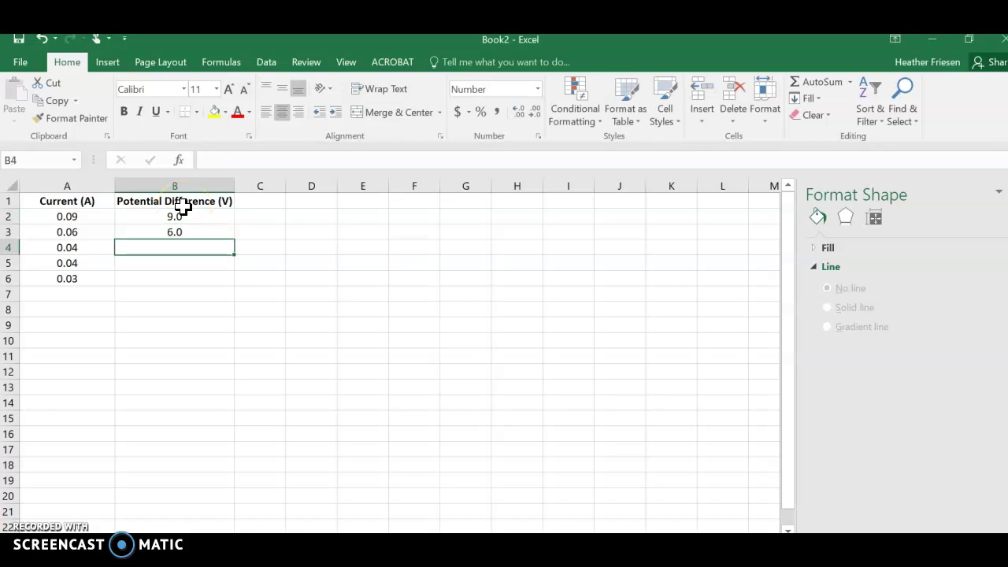
text(4.5)
key(Return)
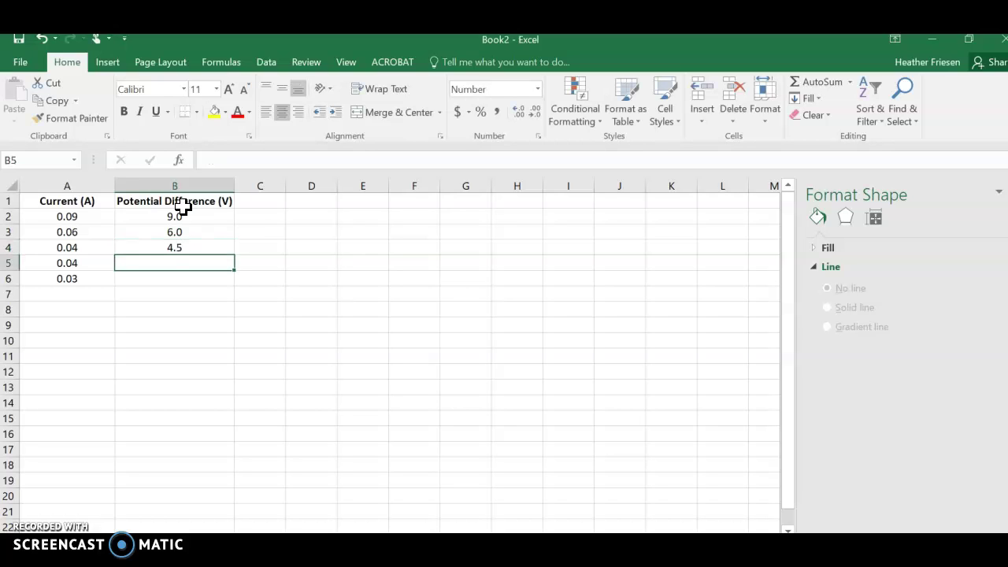
text(3.6)
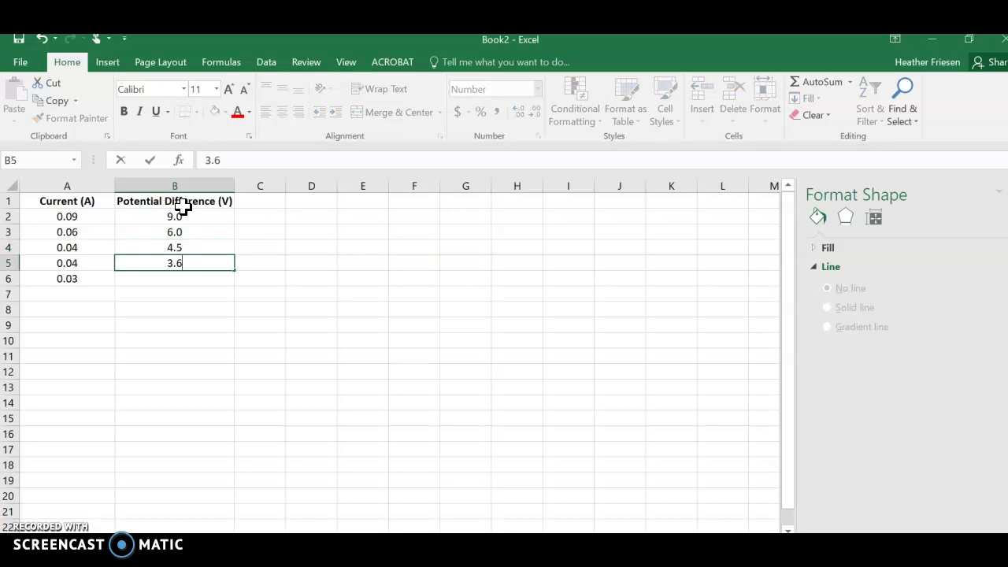
key(Return)
text(3.0)
key(Up)
key(Down)
click(204, 221)
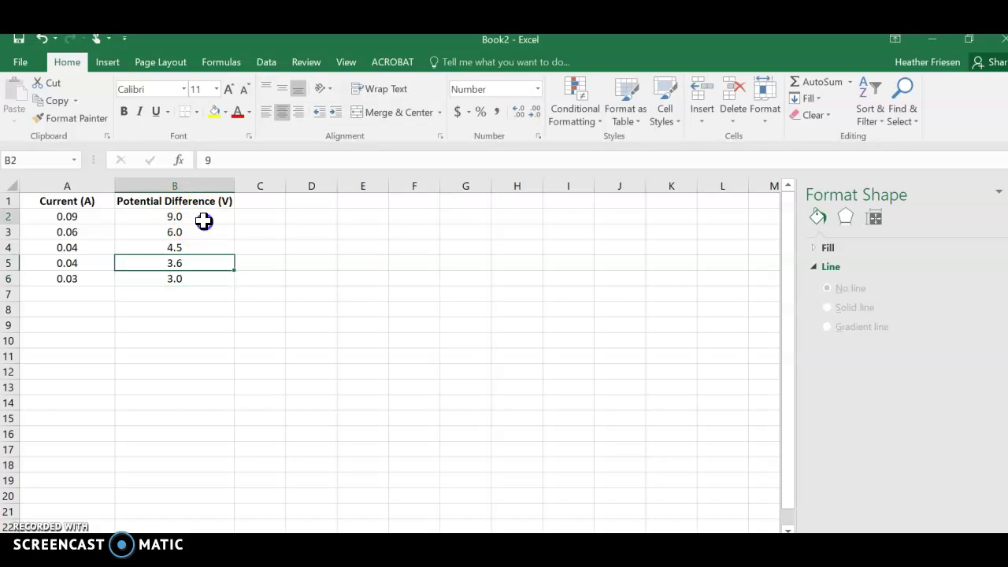
Step: Try displaying 6.0 with one decimal place in cell B10, and clear the cell
click(174, 341)
text(6.0)
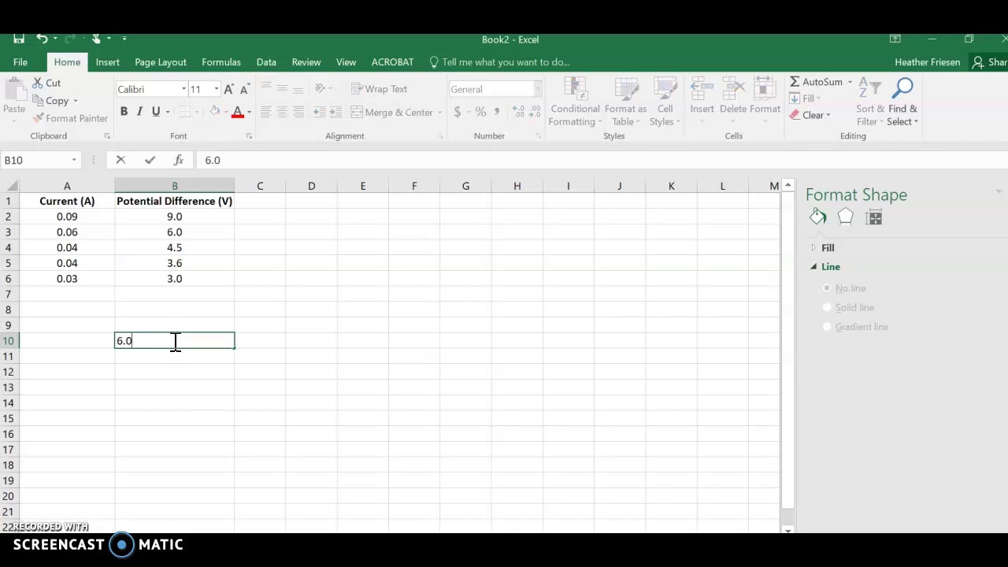
key(Return)
click(173, 340)
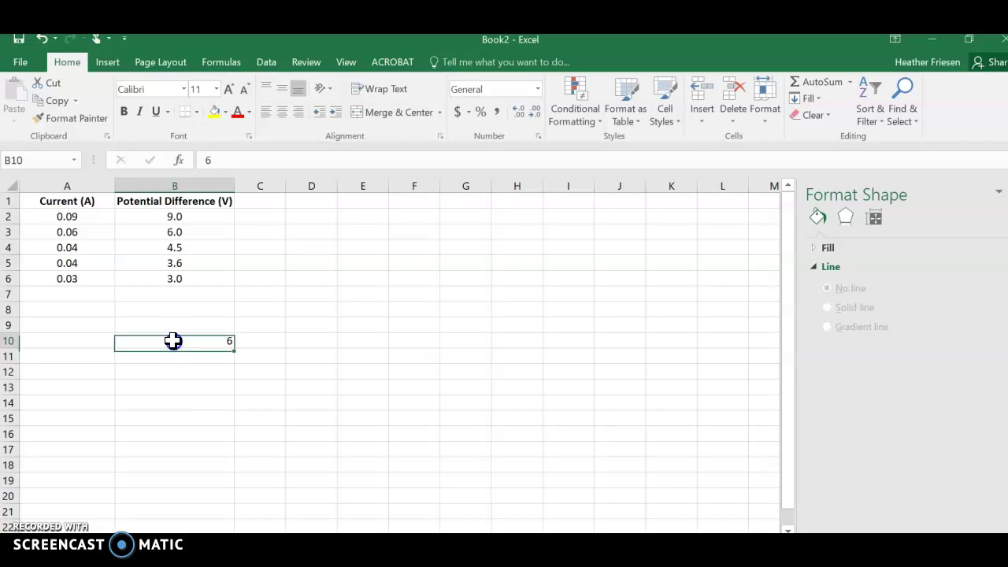
click(518, 112)
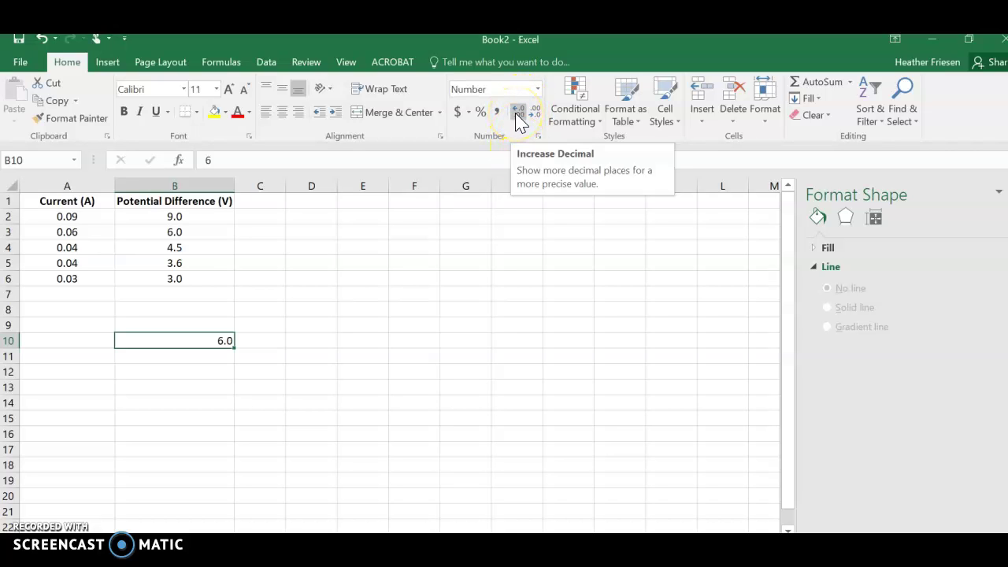
key(Delete)
click(282, 280)
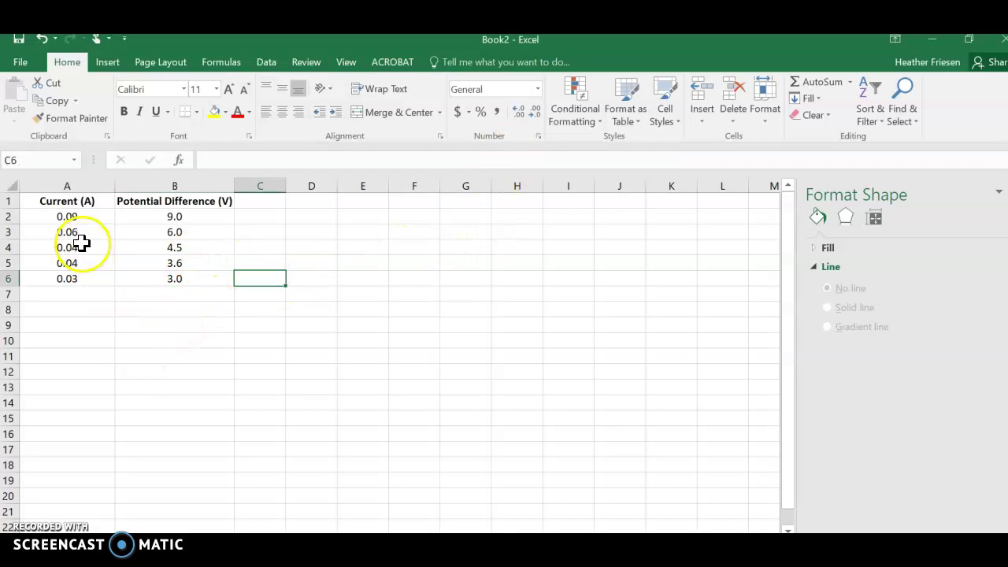
Step: Insert a markers-only scatter chart from the data in A2:B6 and move it clear of the table
drag(65, 215, 170, 285)
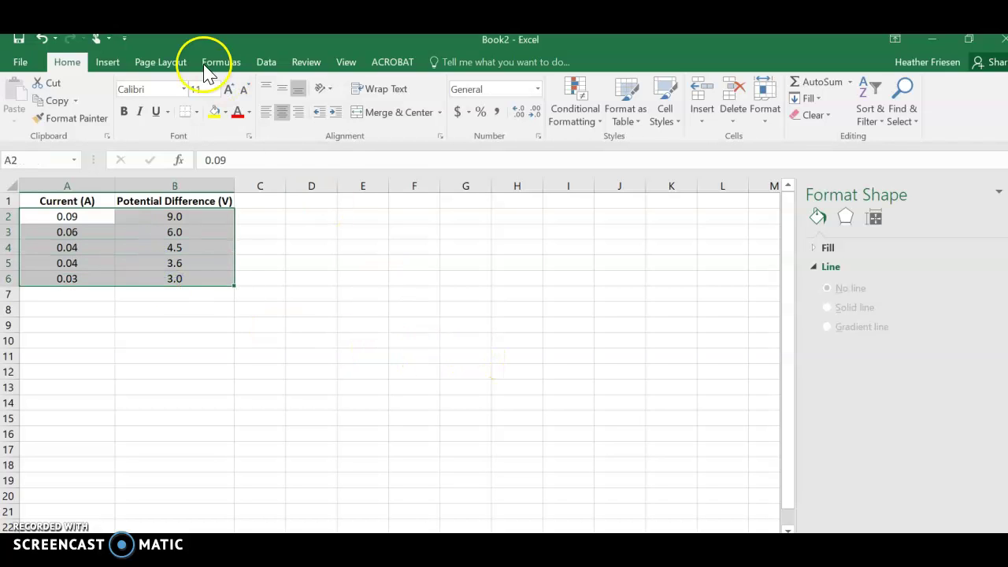
click(108, 63)
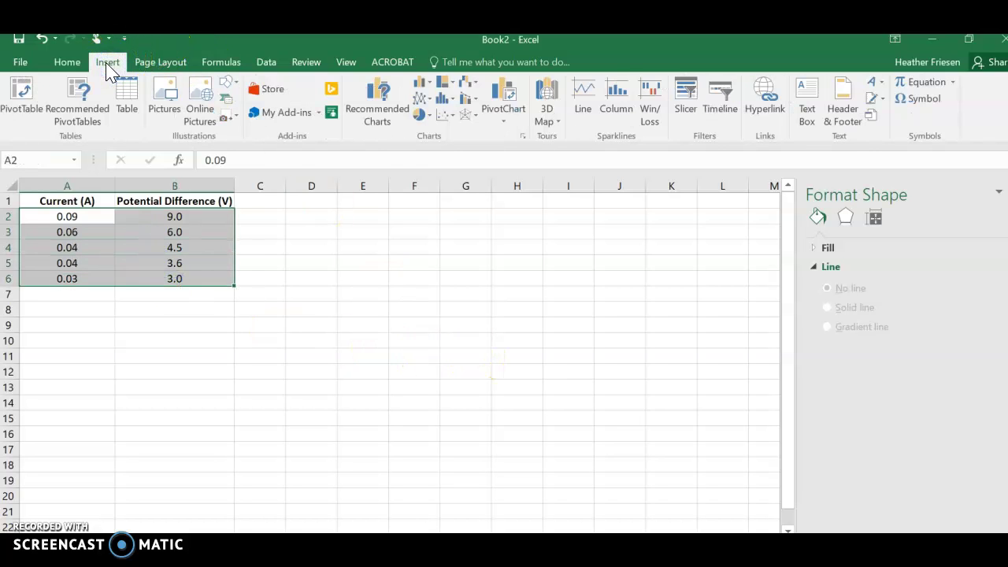
click(444, 115)
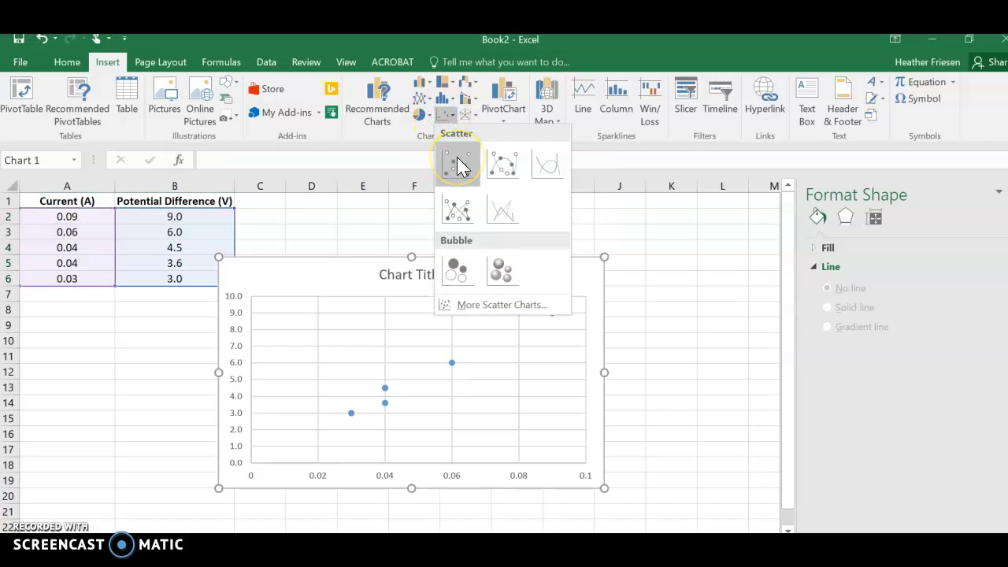
click(457, 157)
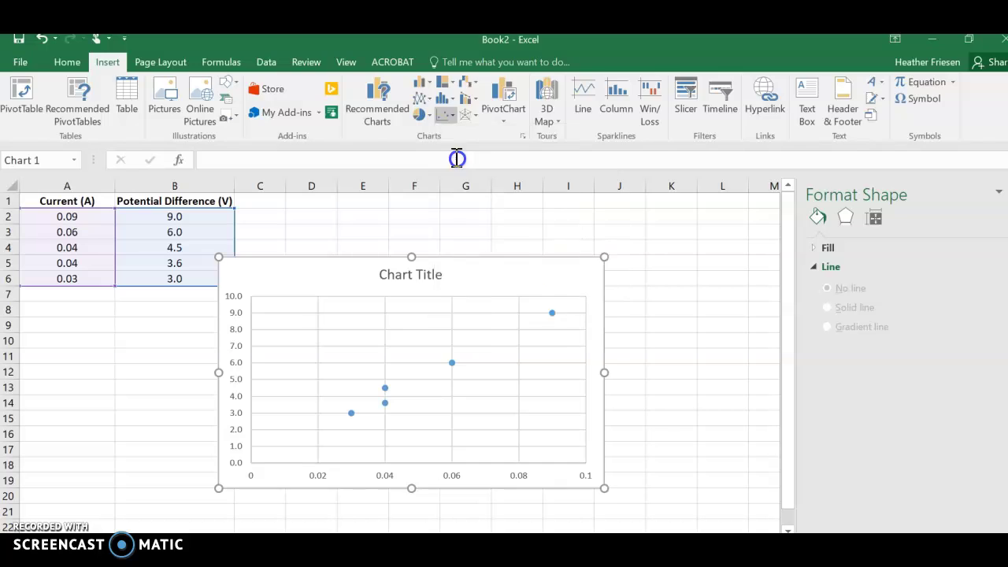
drag(362, 255, 453, 266)
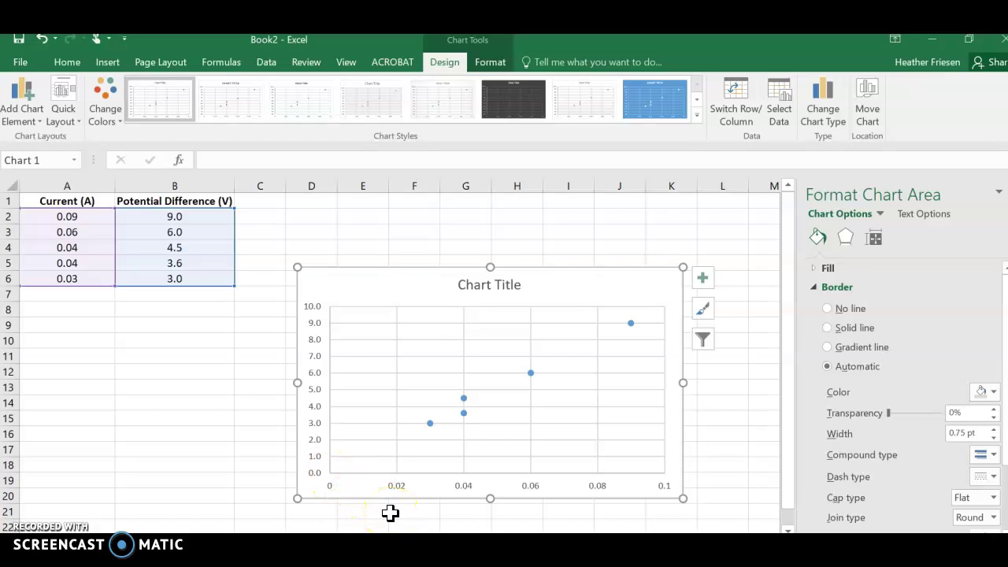
Step: Add axis titles to both axes of the scatter chart
click(703, 280)
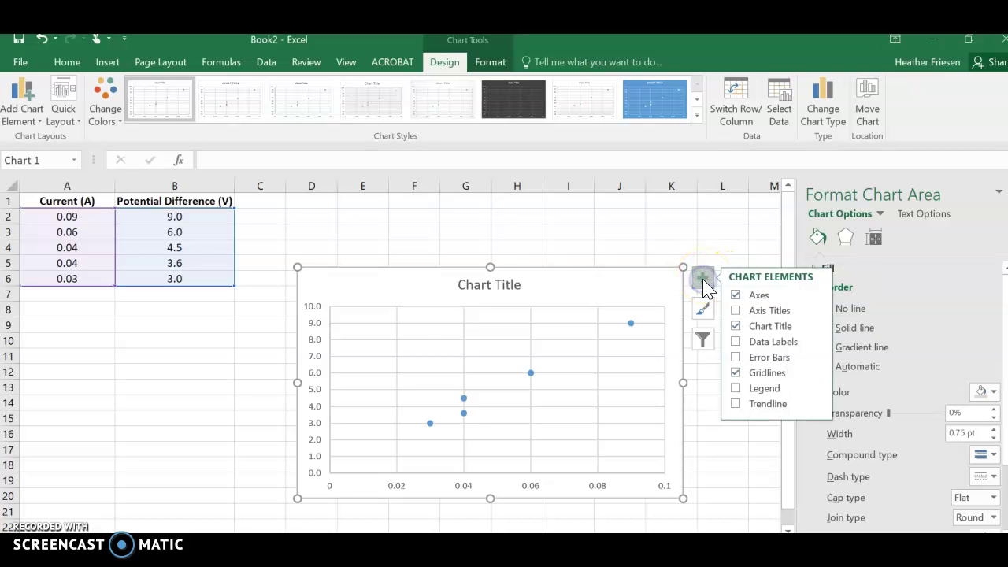
click(734, 311)
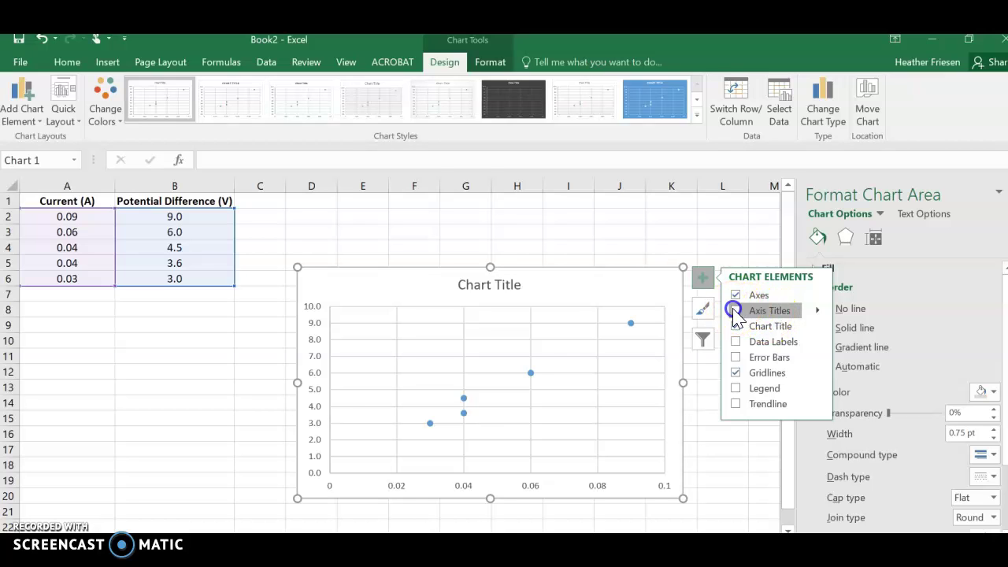
click(516, 478)
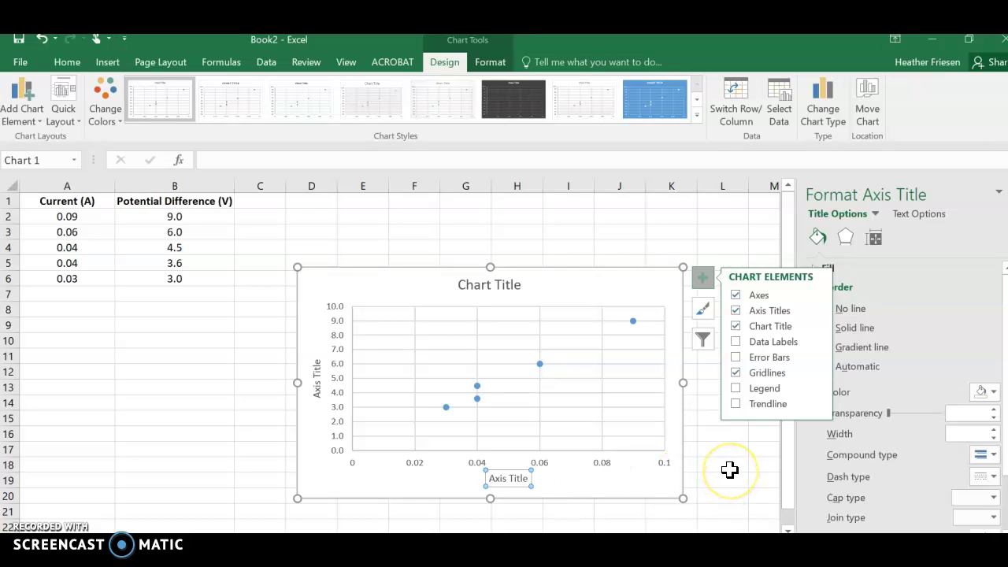
Step: Add a linear trendline to the scatter chart's data series
click(736, 405)
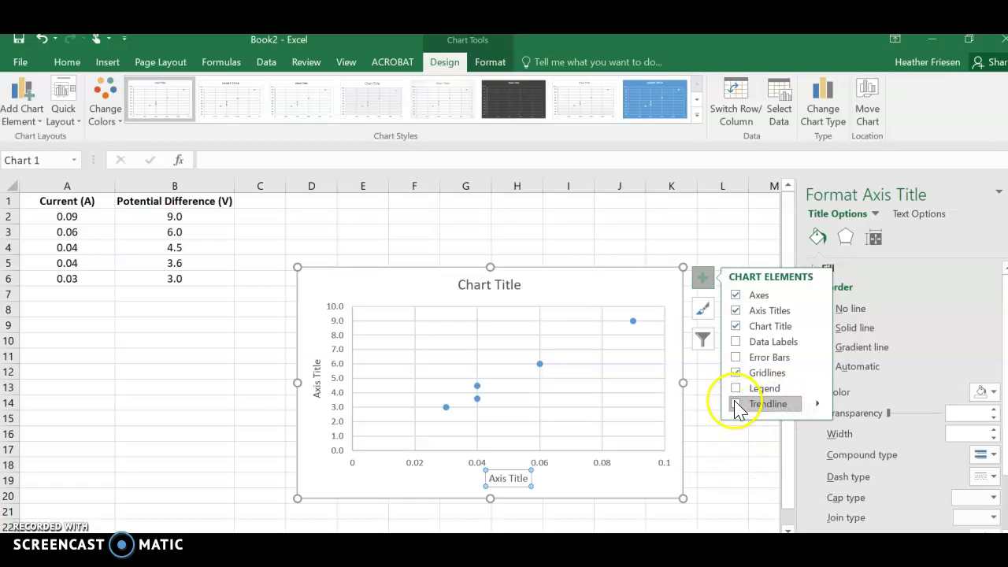
click(737, 405)
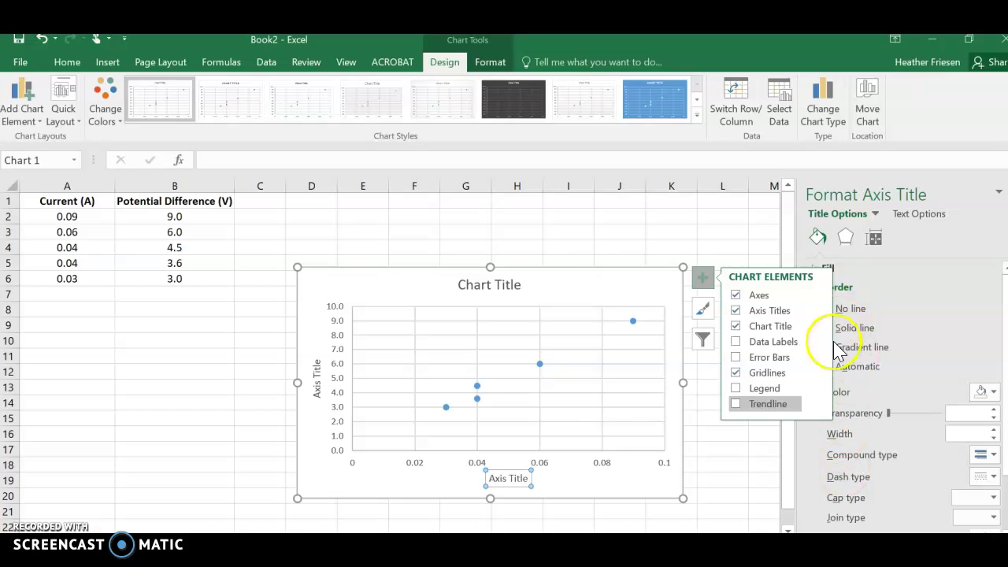
click(820, 406)
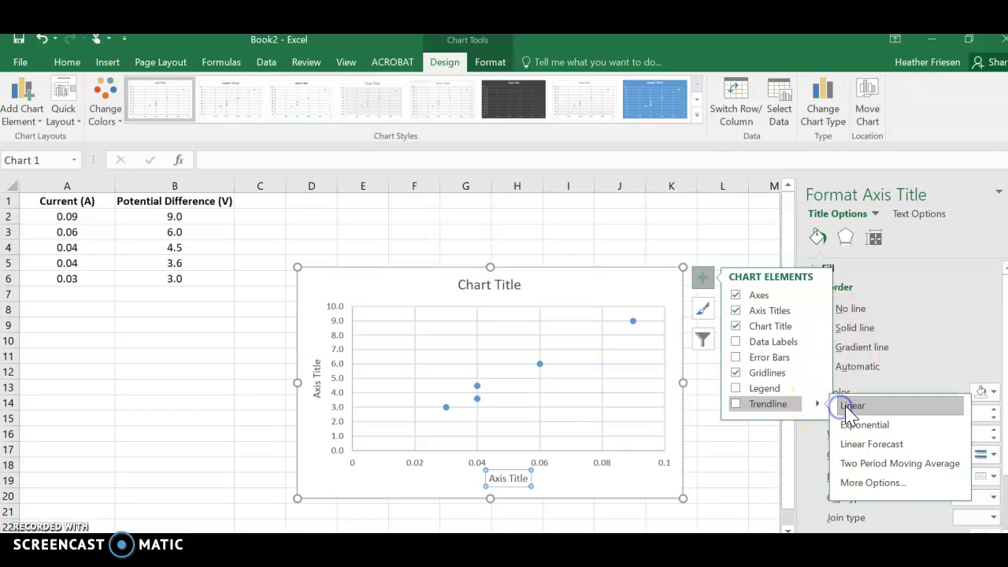
click(764, 478)
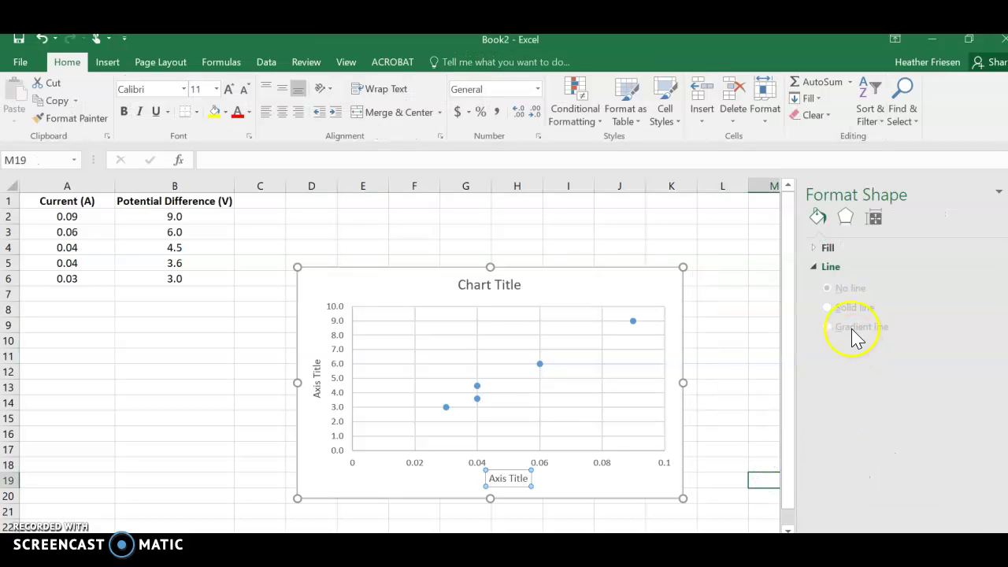
Step: Display the linear trendline's equation on the chart
click(634, 323)
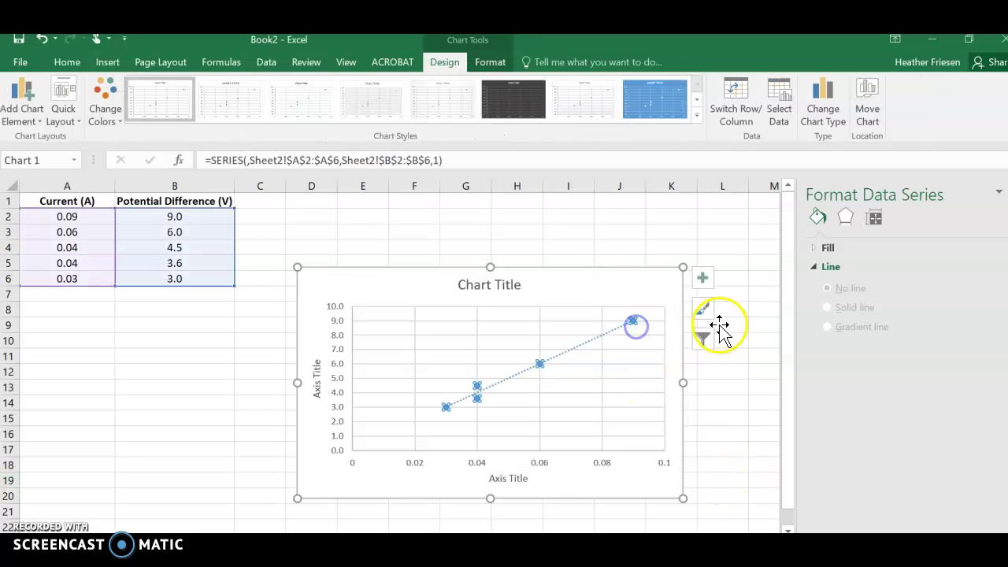
click(703, 279)
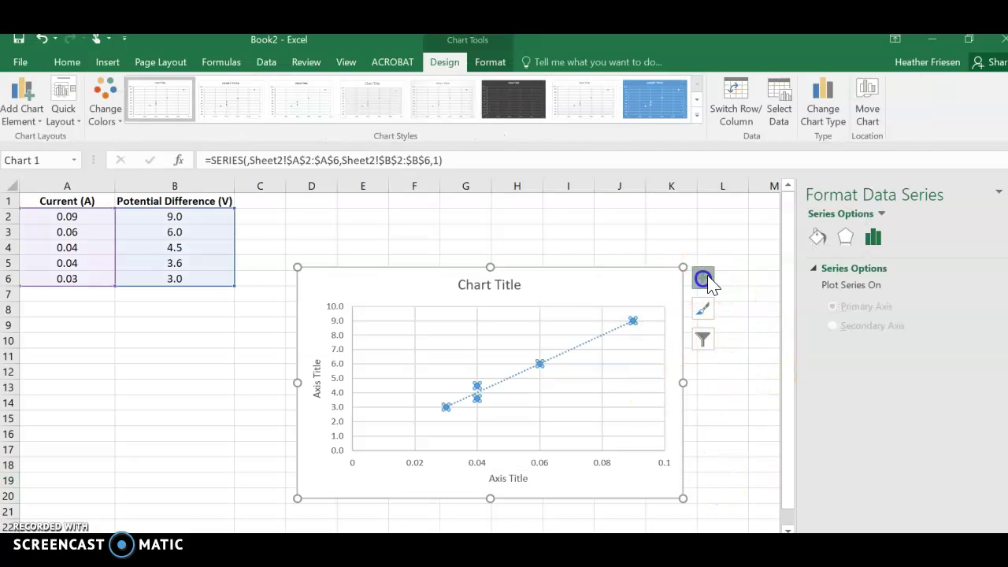
click(817, 405)
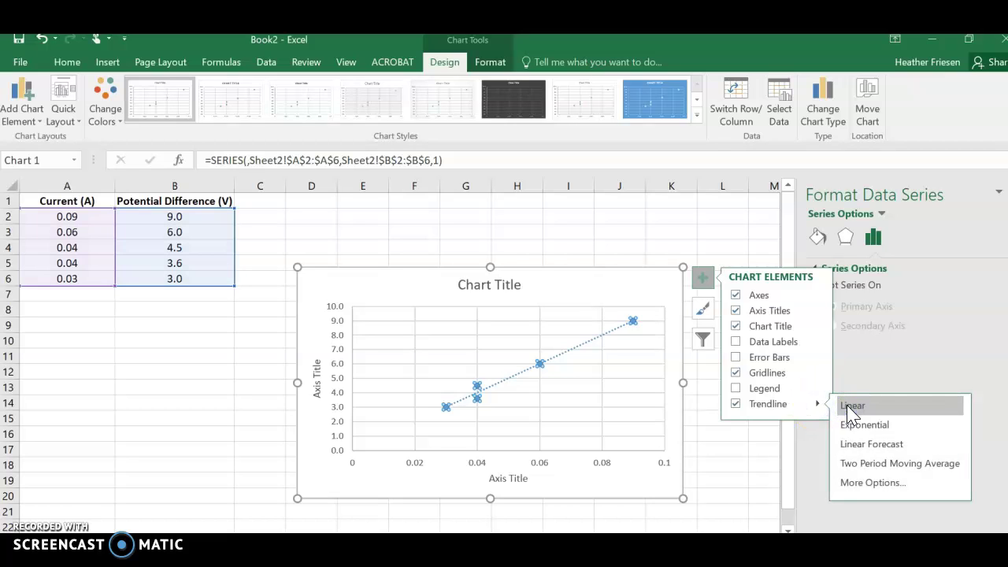
click(878, 484)
scroll(878, 486, down, 3)
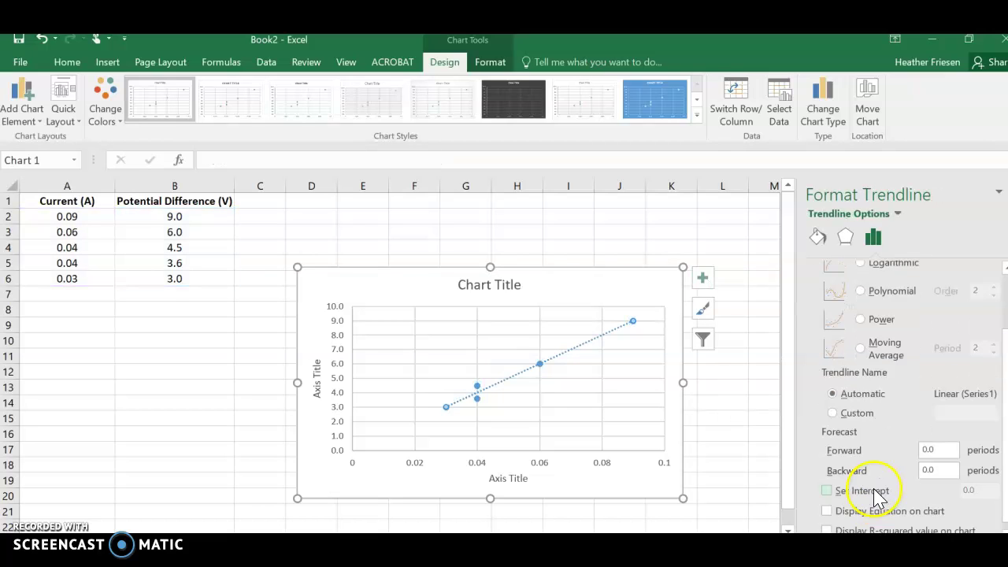
click(827, 512)
click(754, 482)
scroll(641, 493, down, 5)
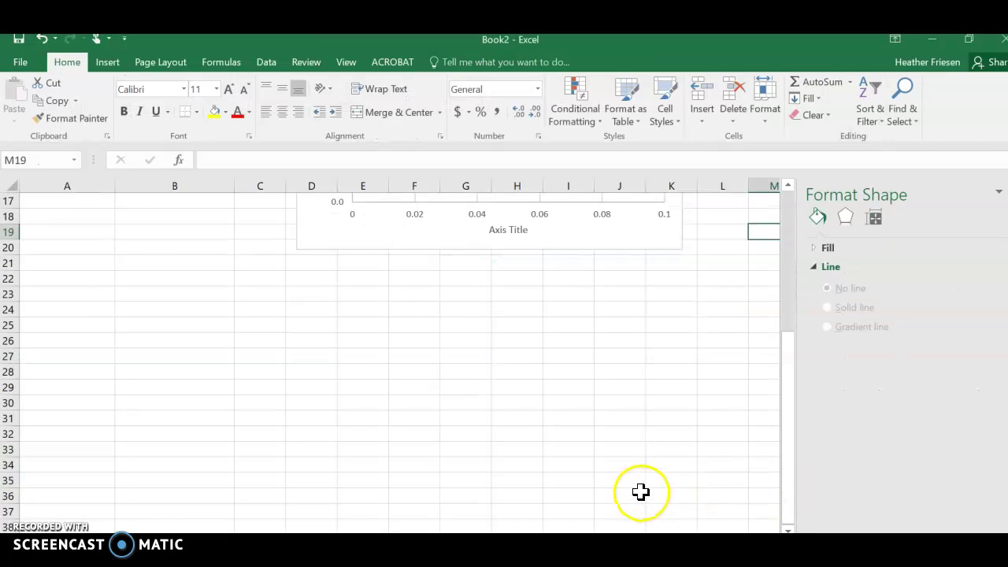
scroll(641, 493, up, 5)
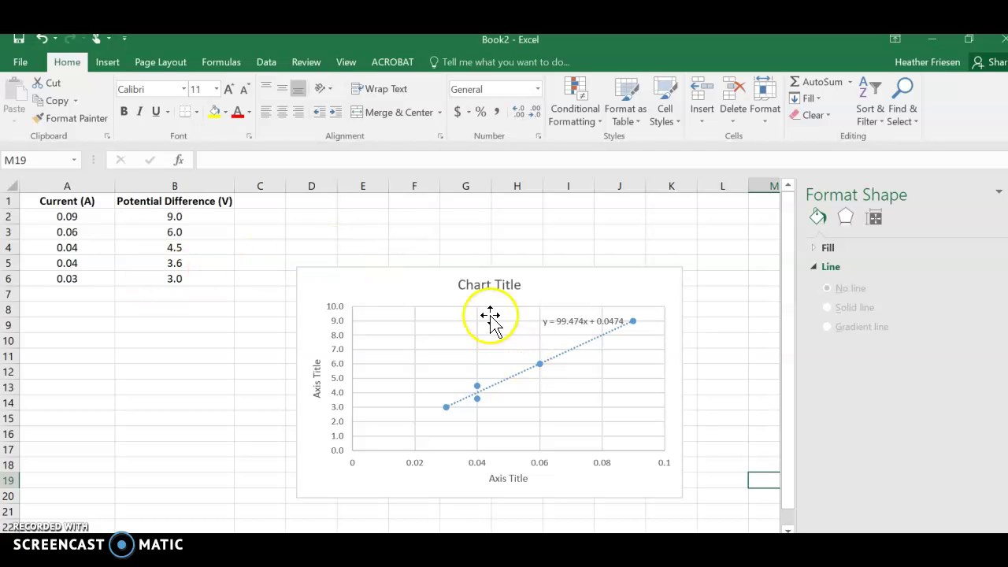
click(485, 284)
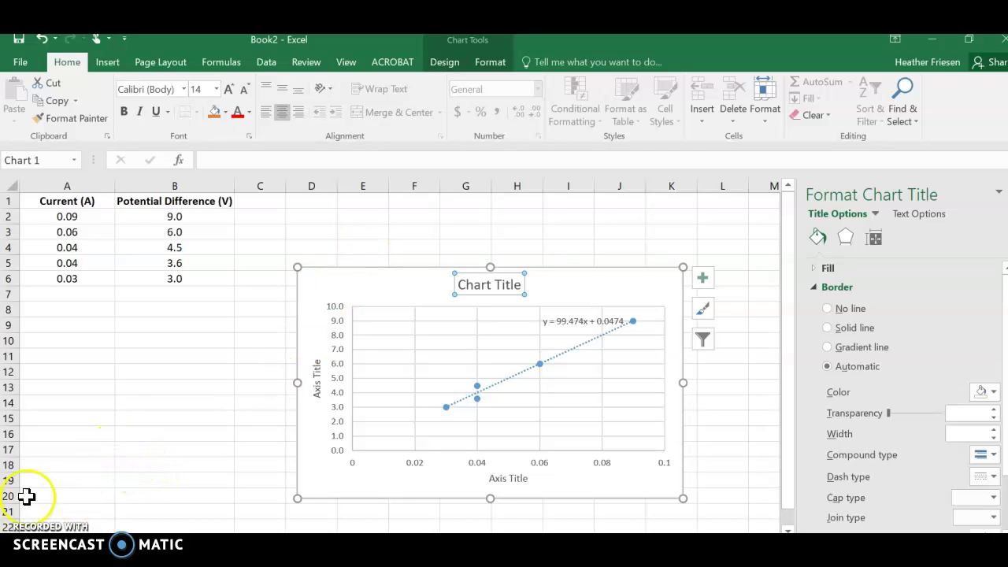
click(296, 354)
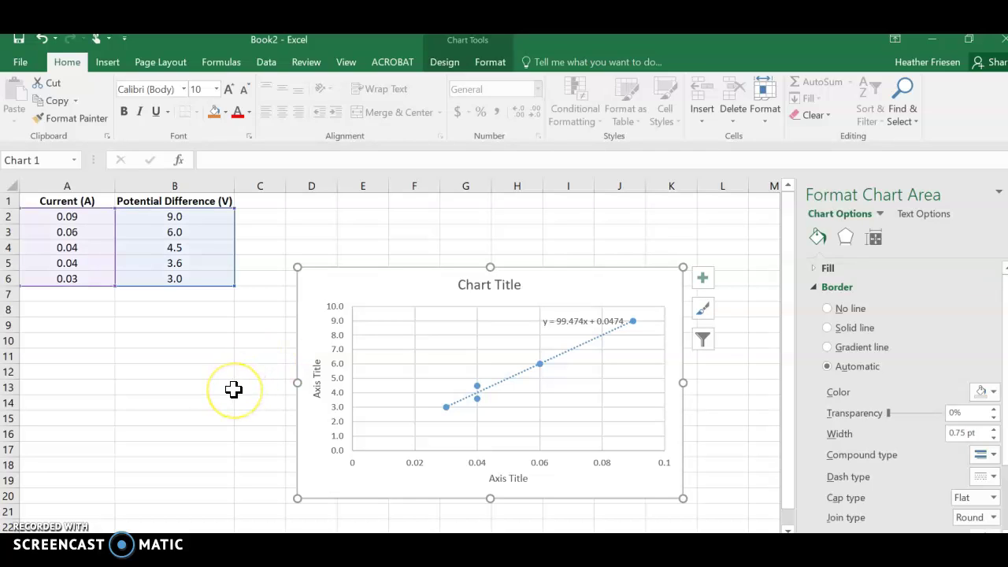